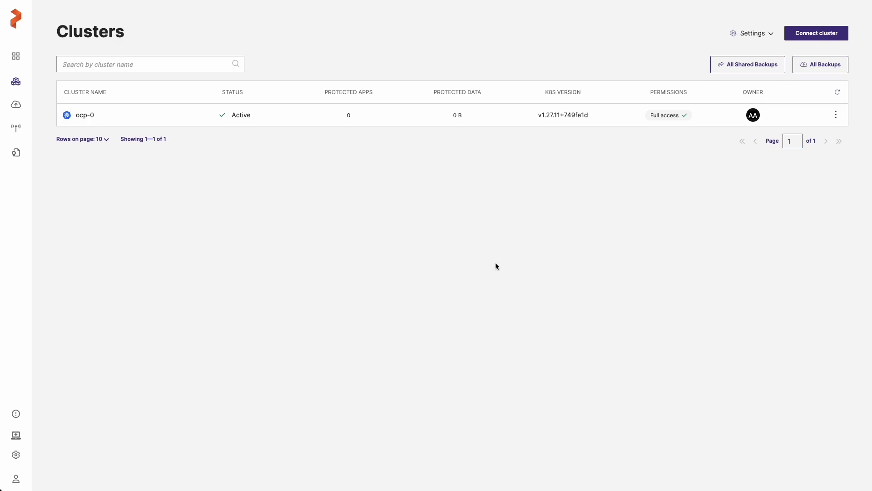
- Open the ocp-0 cluster's applications and search the namespaces for pxbbq
click(82, 116)
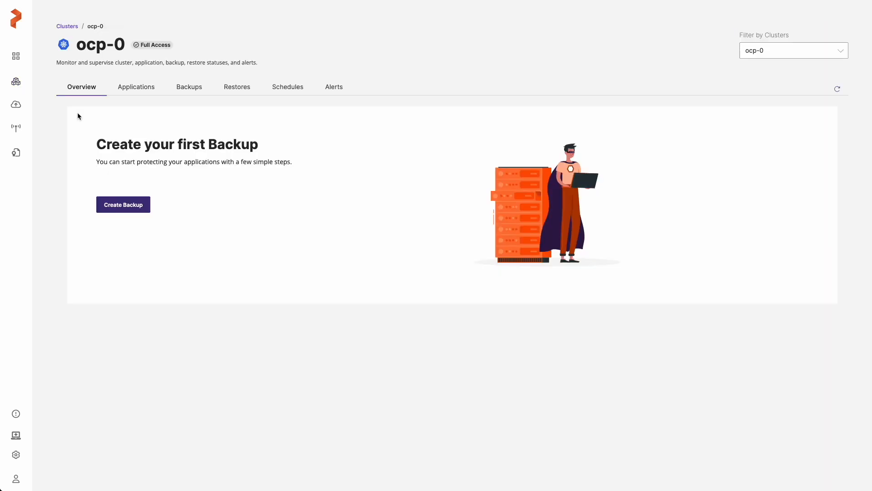
click(135, 205)
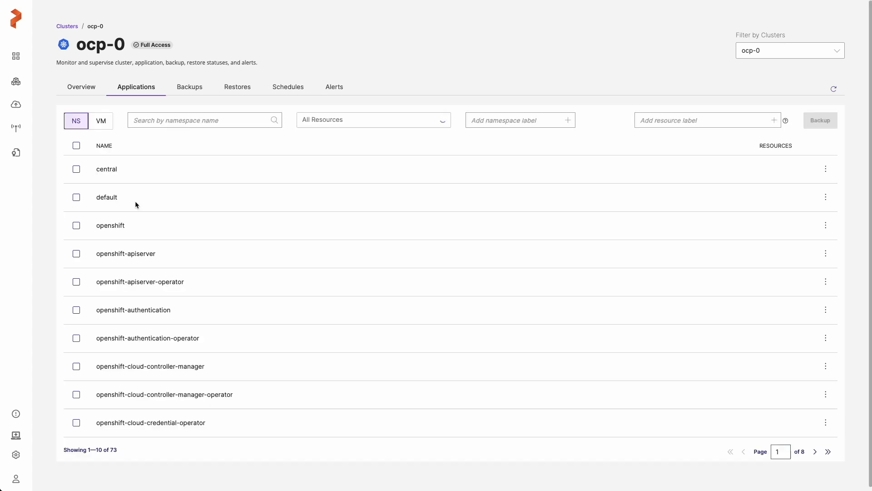
click(170, 119)
text(pxbbq)
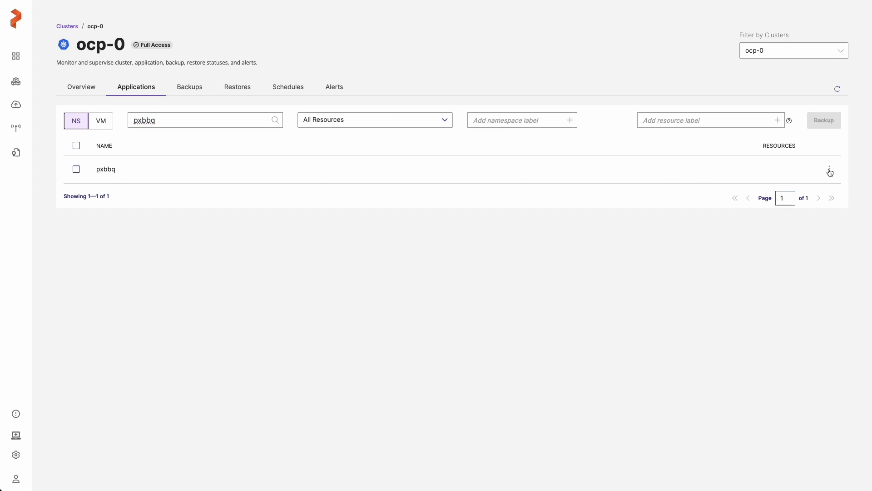
- Examine the VirtualMachine, Deployment and PersistentVolumeClaim resources of the pxbbq namespace, leaving the resource selection unchanged
click(802, 173)
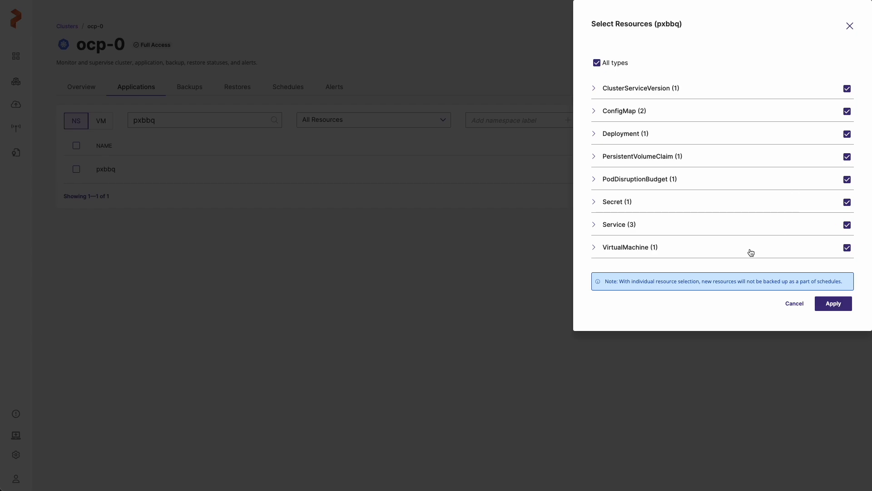
click(595, 248)
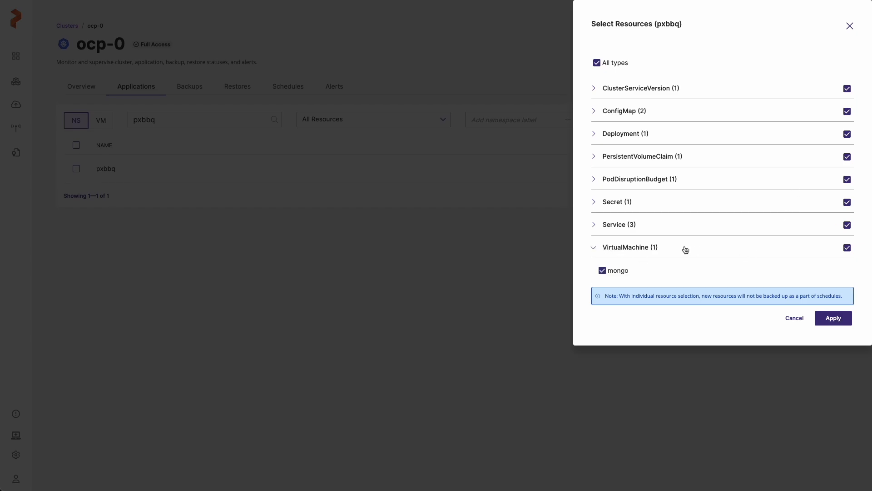
click(593, 135)
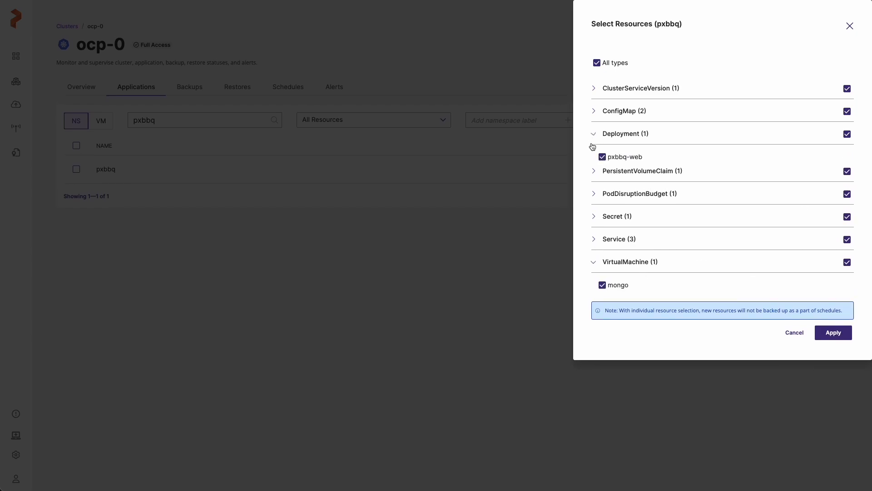
click(593, 171)
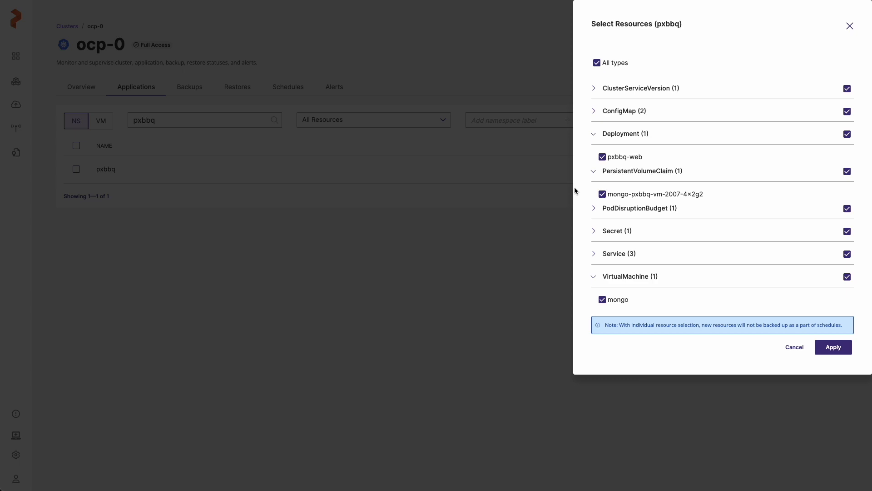
click(799, 349)
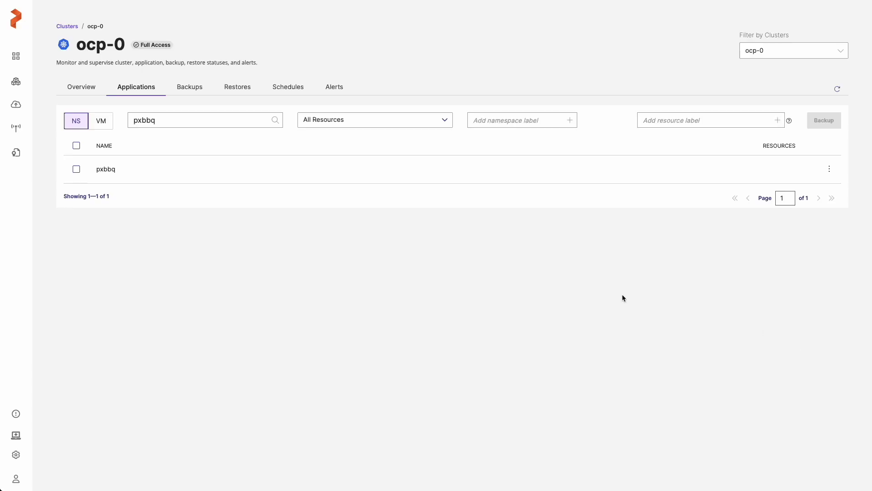
- List the cluster's virtual machines and start a backup of the mongo VM
click(103, 120)
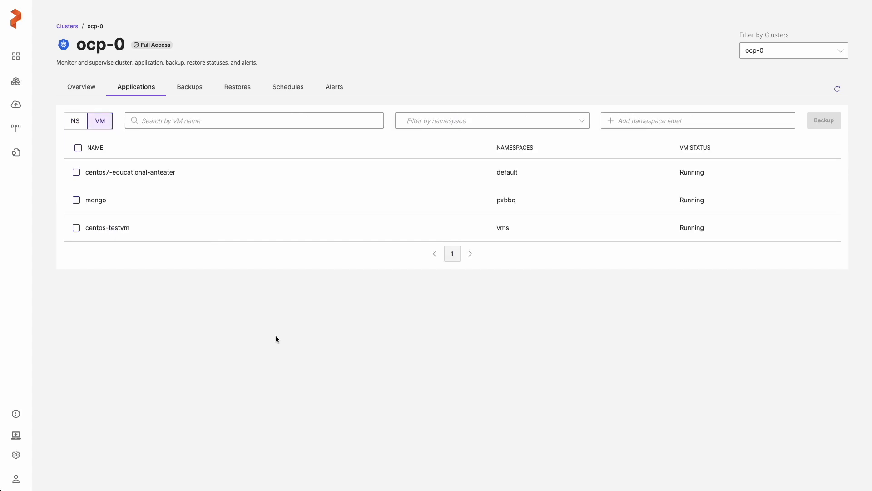
click(76, 201)
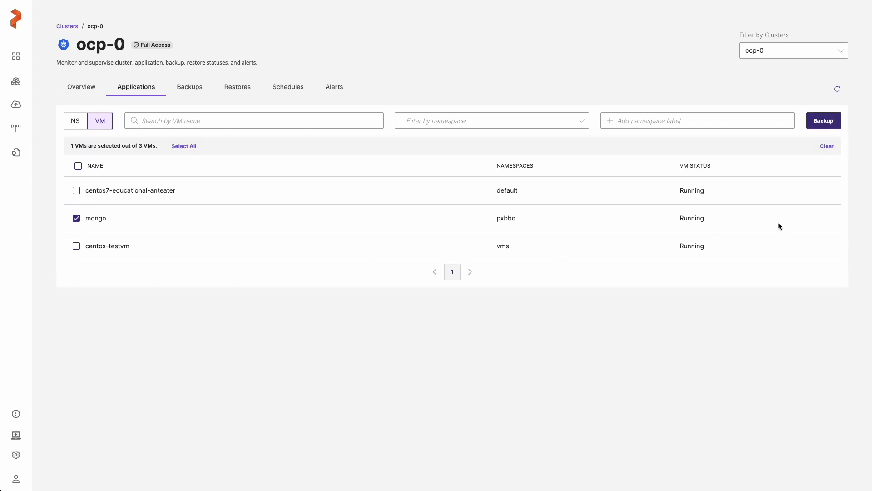
click(828, 124)
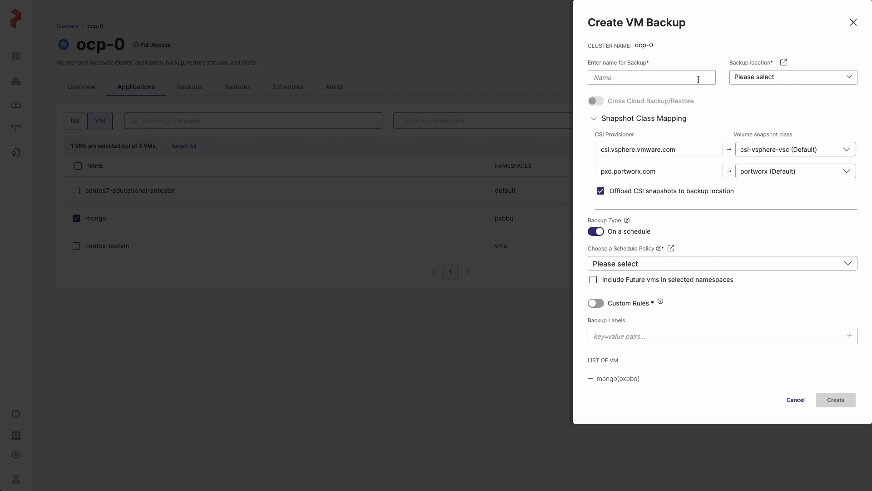
- Name the VM backup pxbbq-db and set its backup location to aws-s3
click(698, 79)
text(pxbbq-db)
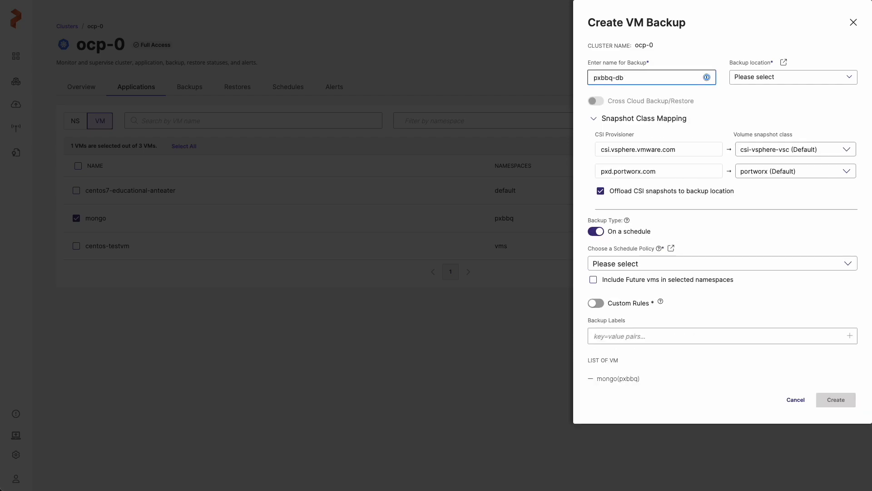
key(Tab)
click(800, 81)
click(837, 101)
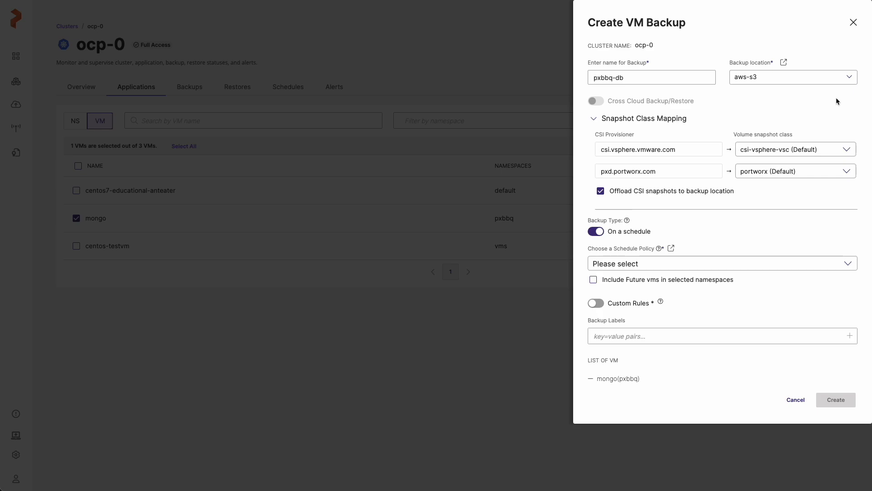
- Keep the backup on a schedule with the hourly-backups policy and include future VMs in the selected namespaces
click(599, 232)
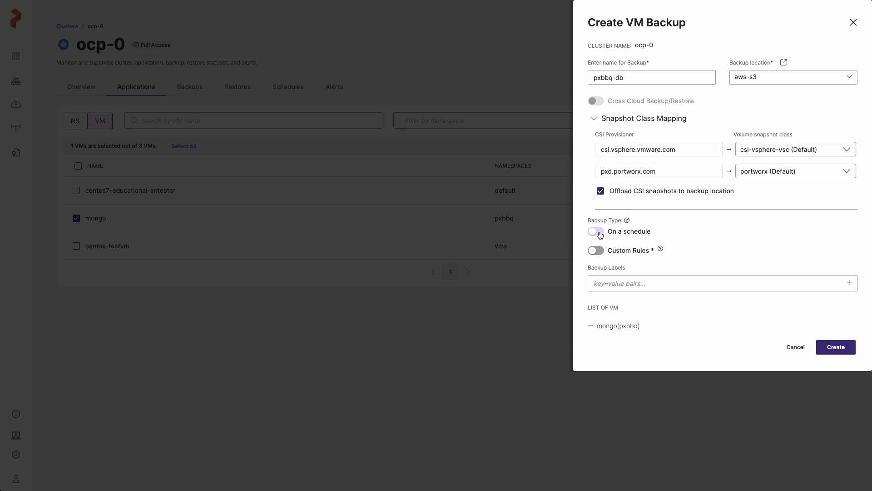
click(600, 232)
click(801, 267)
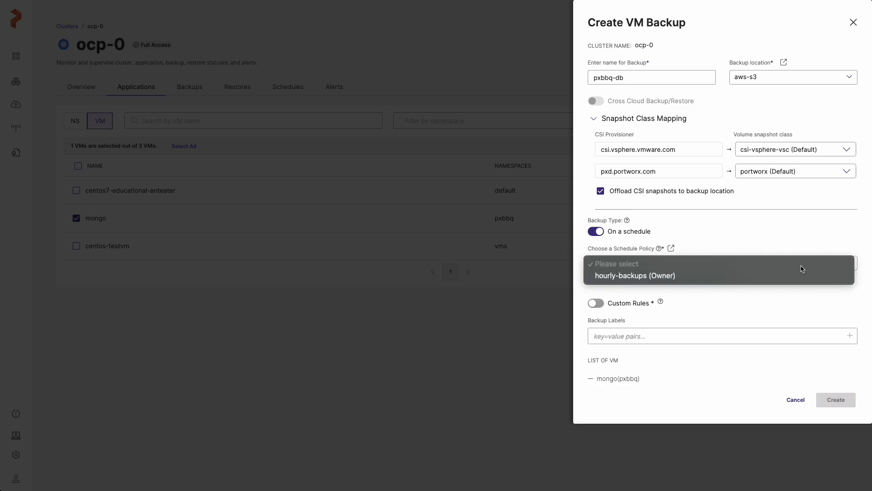
click(705, 276)
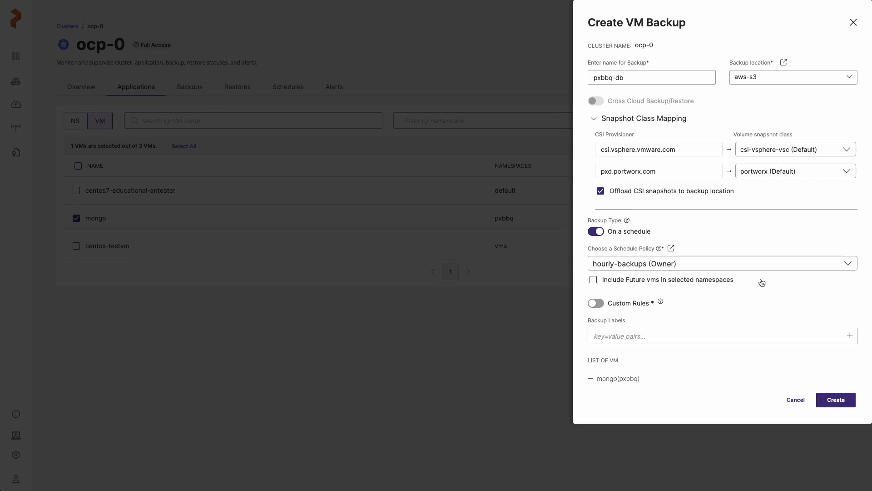
click(595, 283)
mouse_move(660, 304)
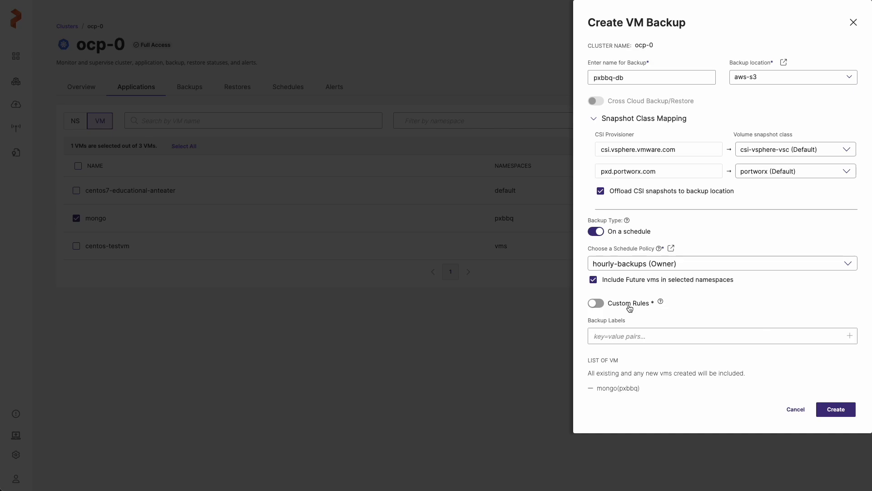
click(597, 304)
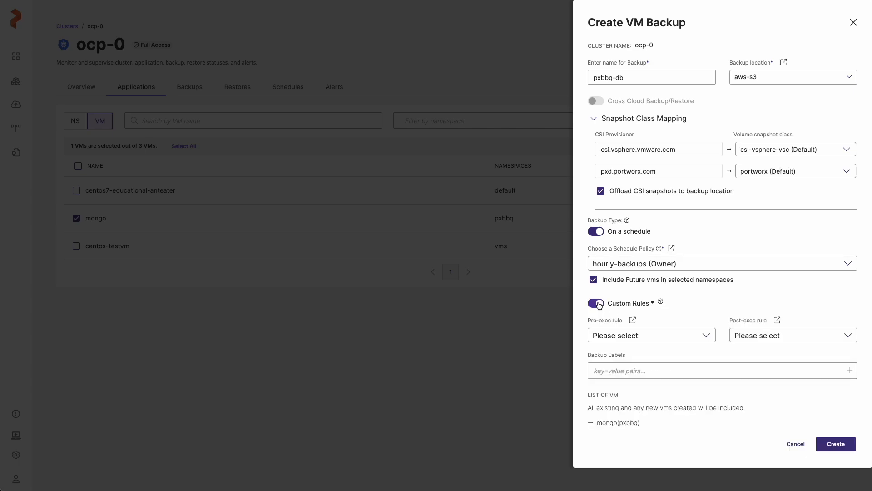
click(681, 337)
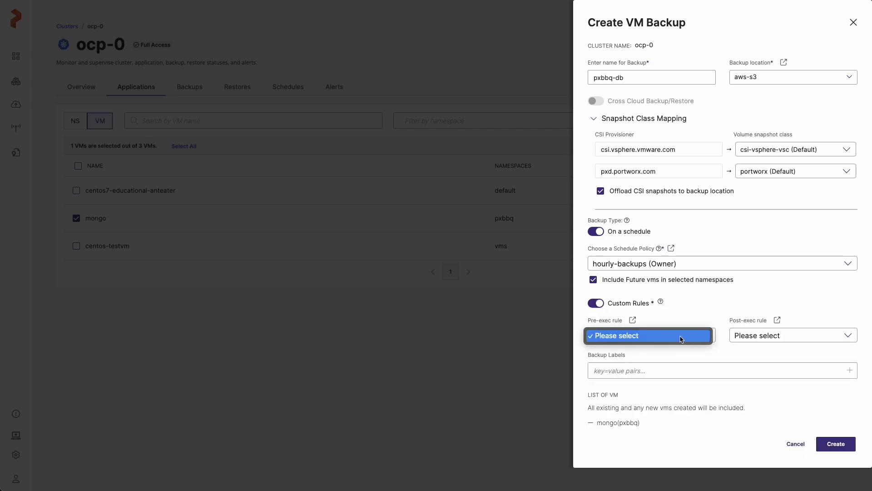
click(681, 337)
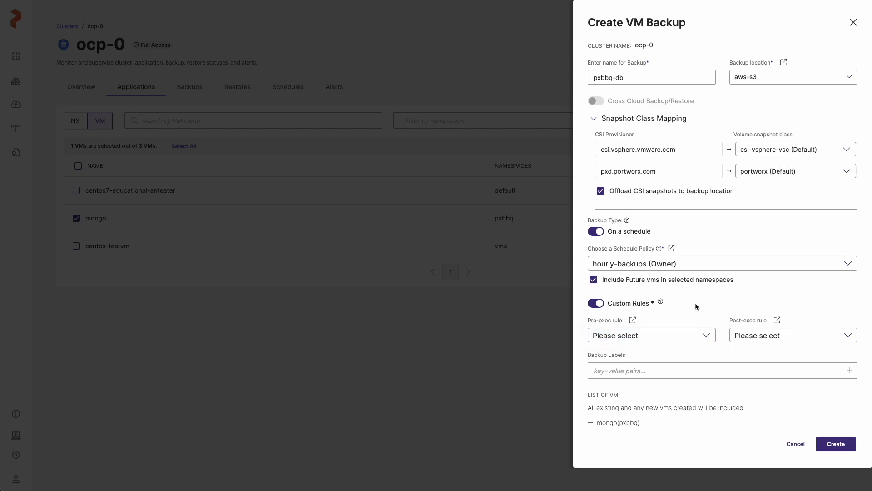
click(597, 303)
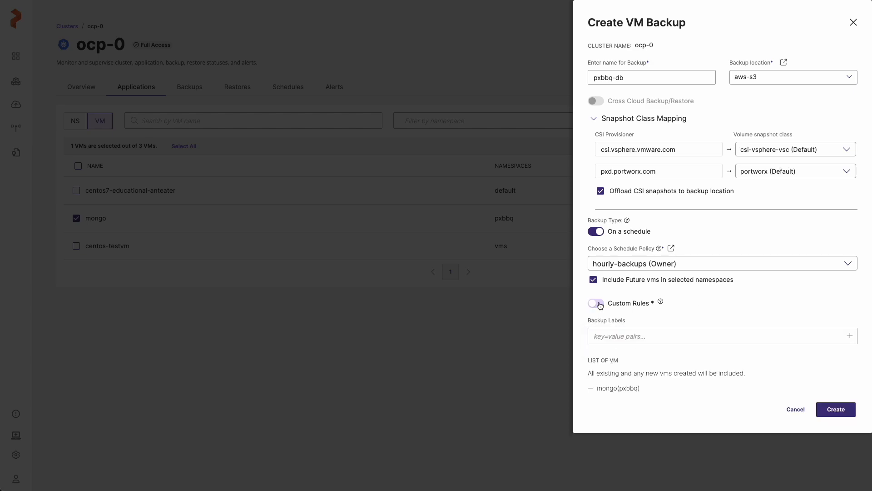
- Create the scheduled VM backup and check its entry in the ocp-0 cluster's activity timeline
click(841, 409)
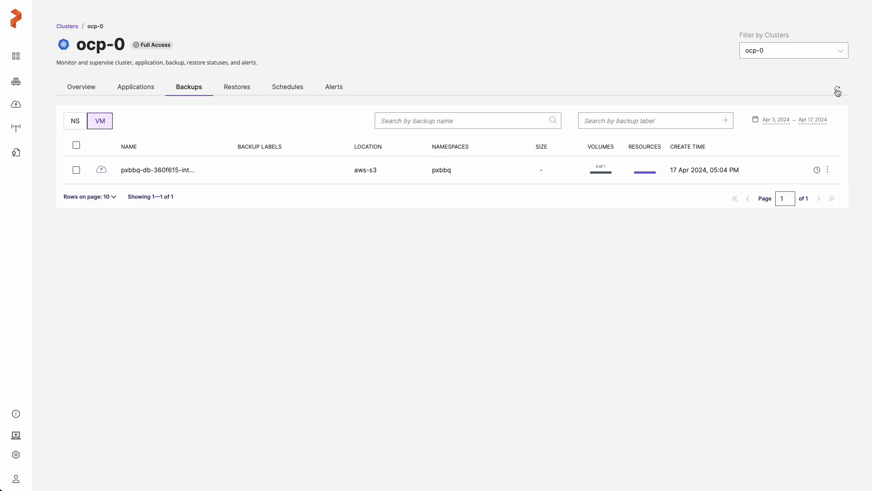
click(77, 88)
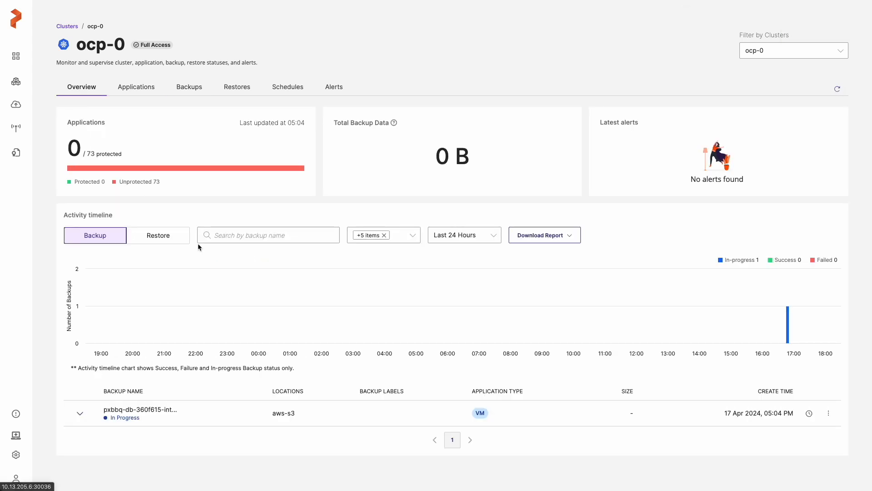
click(213, 413)
- Examine the details and included resources of the most recent pxbbq-db backup in the All Clusters dashboard
scroll(223, 325, down, 3)
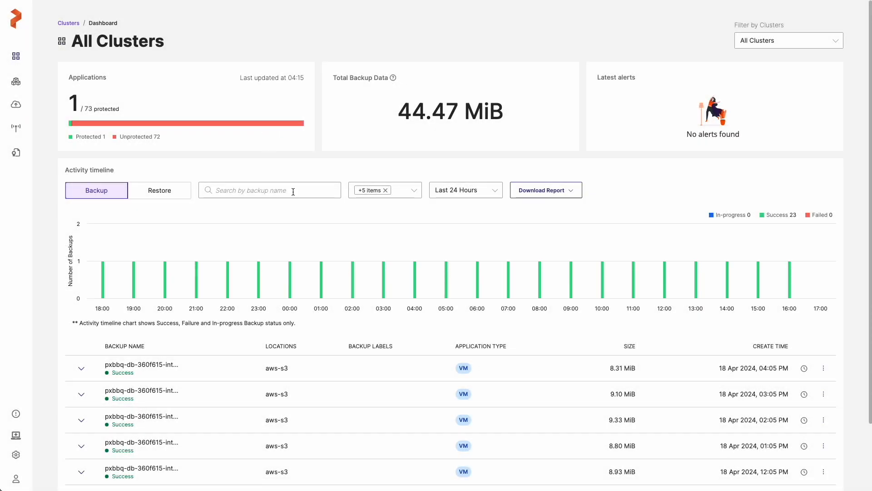
scroll(294, 191, down, 2)
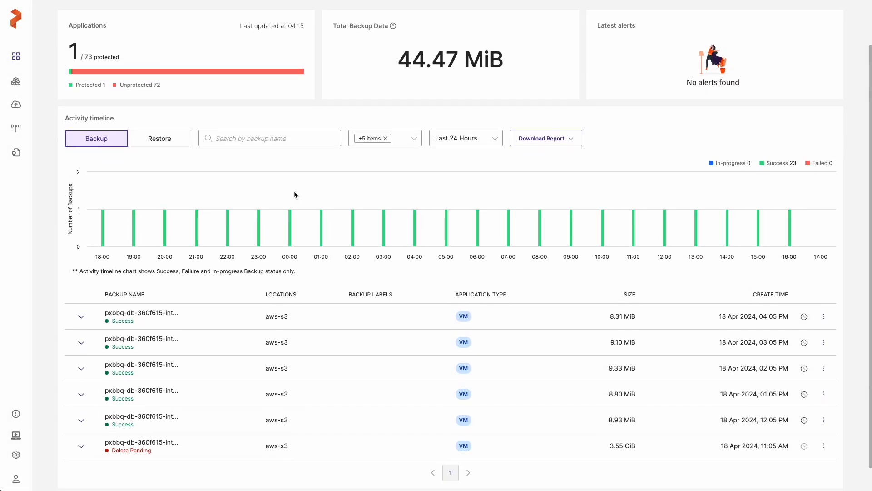
click(81, 316)
scroll(157, 335, down, 1)
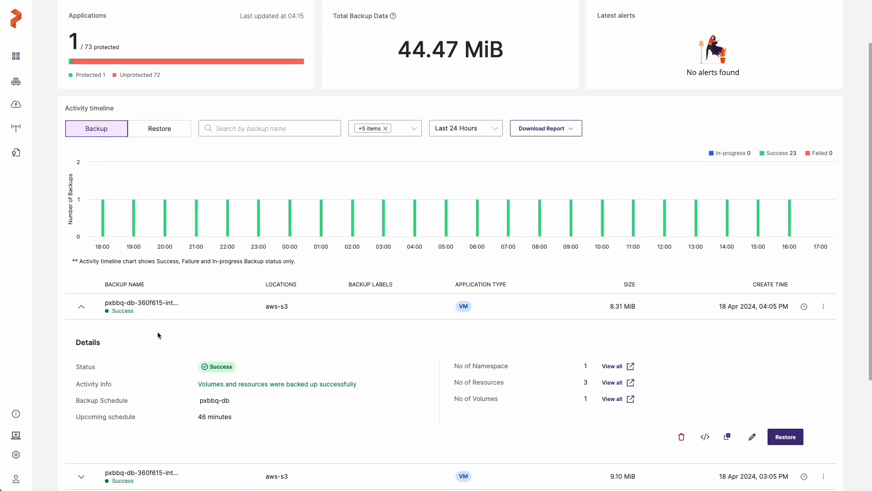
scroll(158, 331, down, 1)
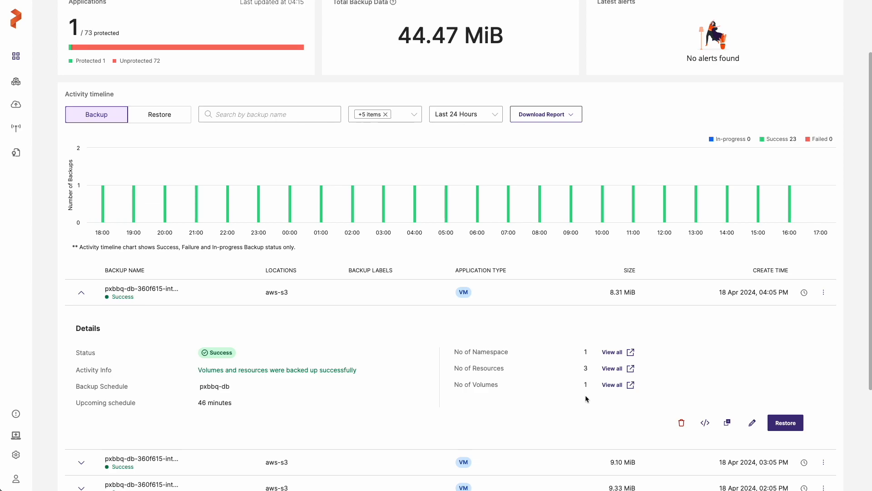
click(620, 369)
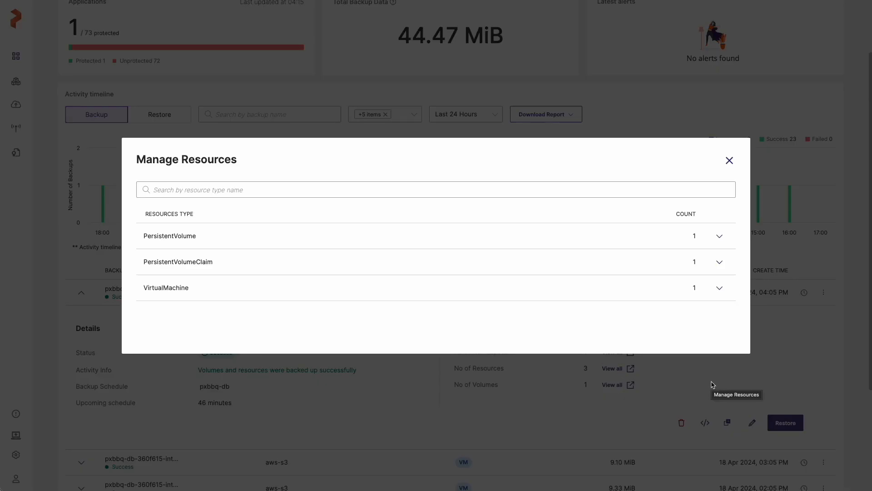
click(729, 160)
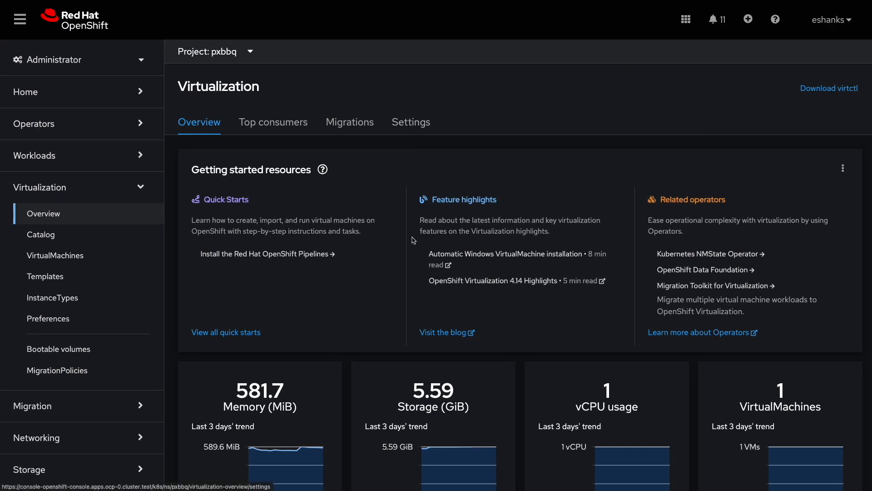
- In the OpenShift console, delete the mongo virtual machine with its disks, and reload the Portworx BBQ orders page
click(55, 257)
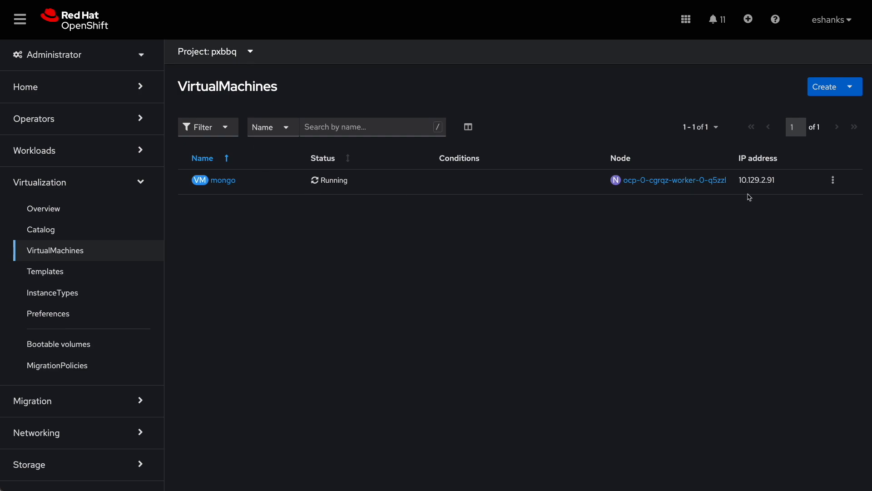
click(833, 181)
click(757, 394)
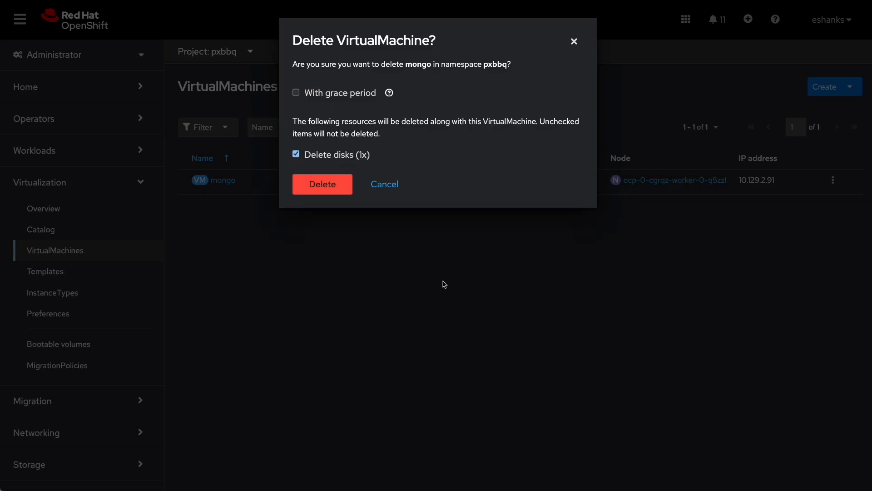
click(323, 186)
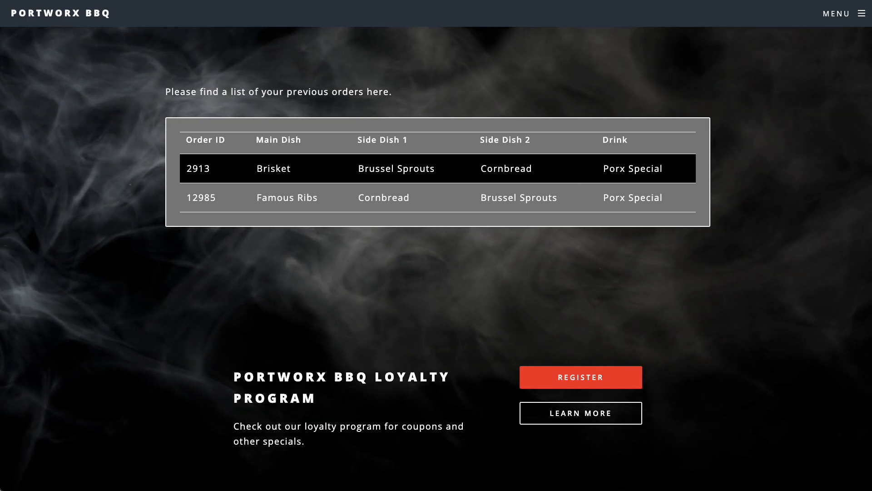
key(super+r)
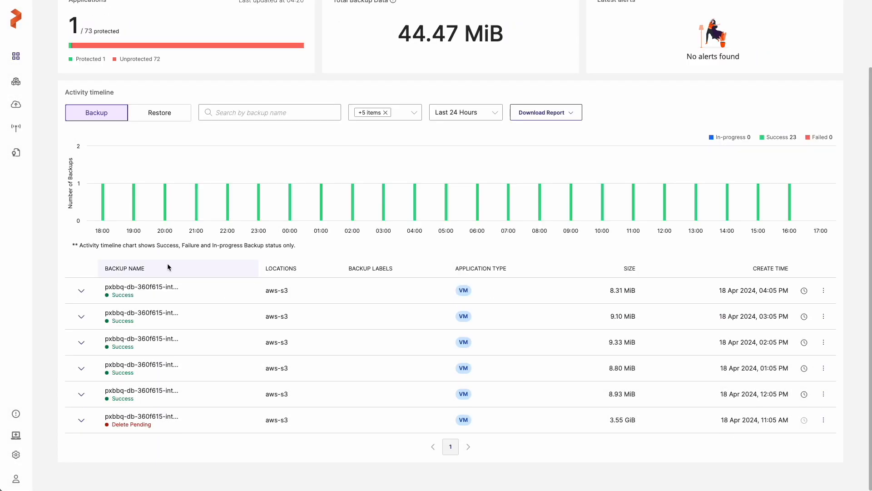
- Set up a restore of the most recent pxbbq-db backup named mongo-restore, with ocp-0 as the destination cluster
click(823, 291)
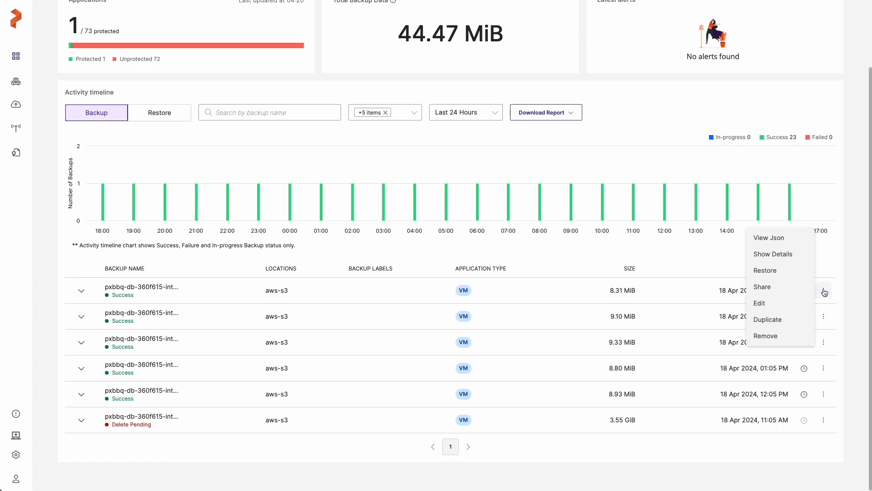
click(783, 271)
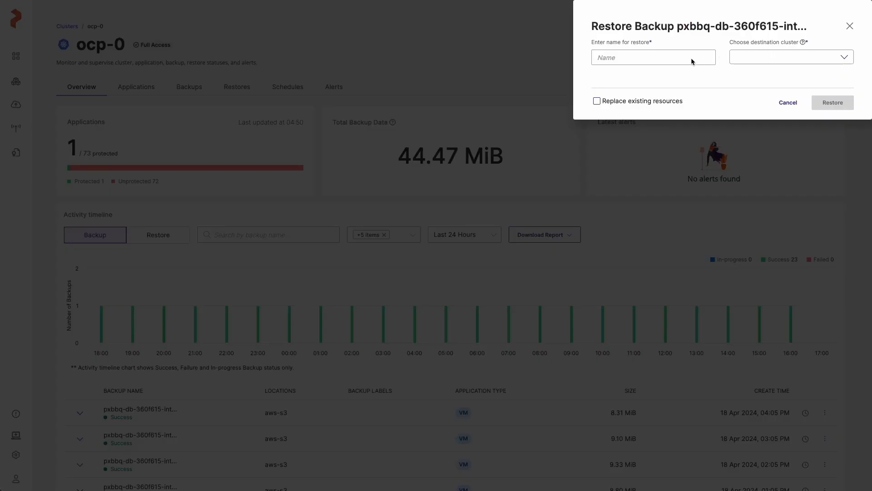
click(678, 57)
text(mongo-se)
key(BackSpace)
key(BackSpace)
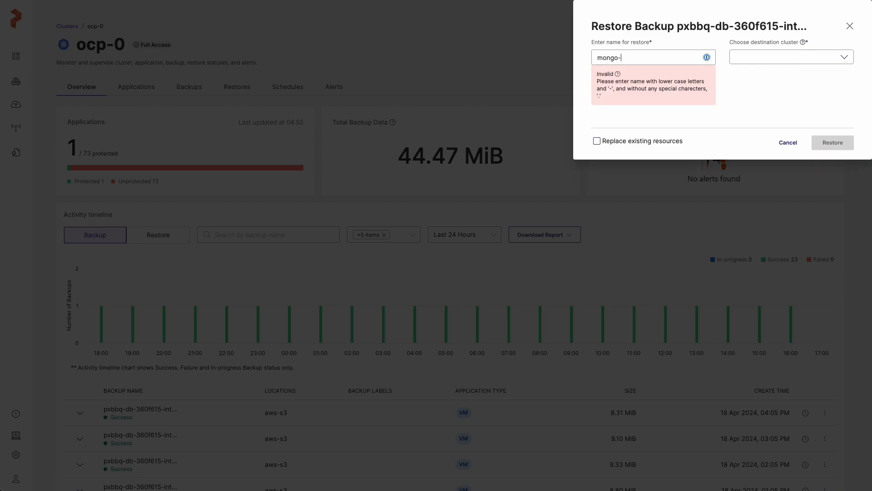
text(restore)
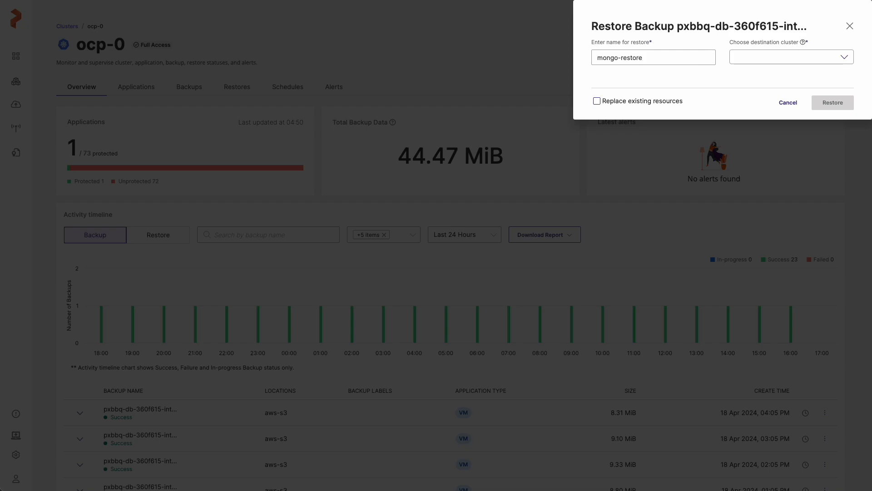
click(773, 57)
click(769, 67)
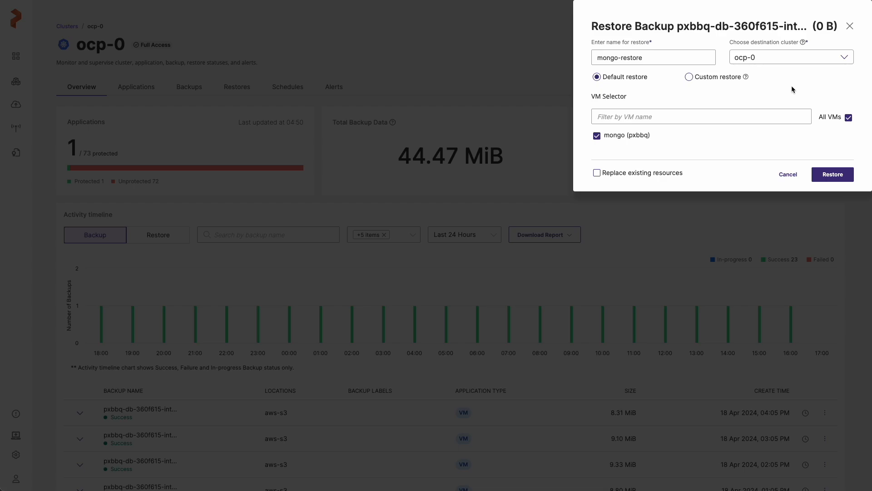
- Review the custom restore mappings, then start a default restore of the mongo VM that replaces existing resources
click(689, 77)
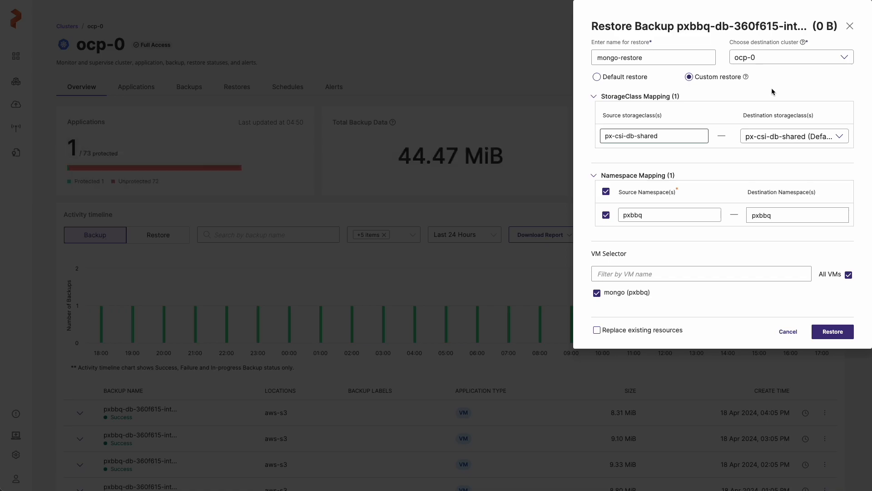
click(597, 78)
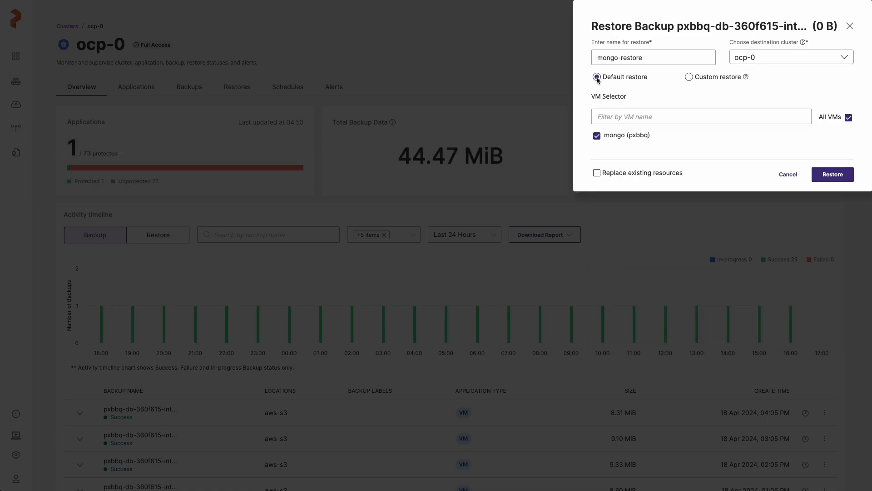
click(597, 173)
click(838, 179)
- Examine the details of the mongo-restore entry in the ocp-0 restores list, including its PersistentVolume resource
click(239, 88)
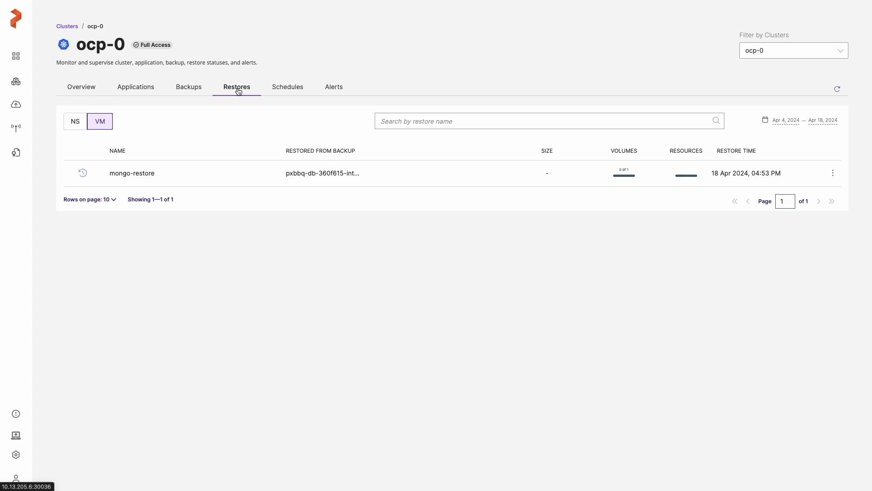
click(832, 173)
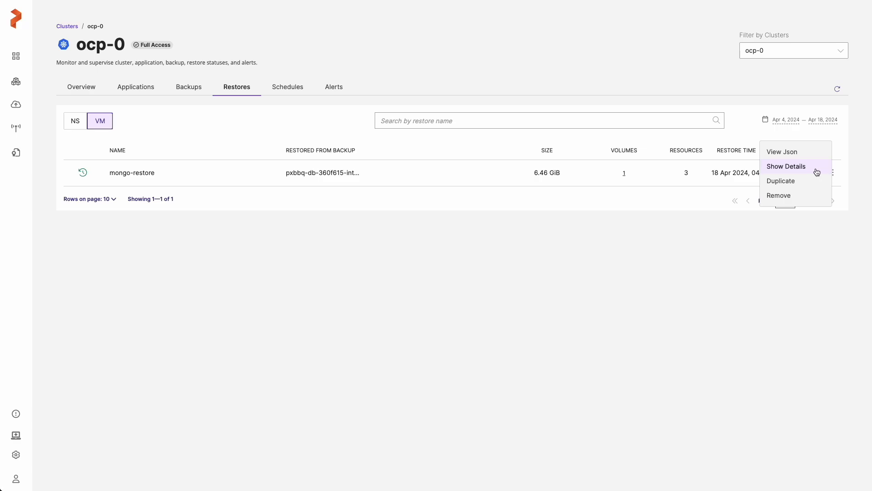
click(802, 167)
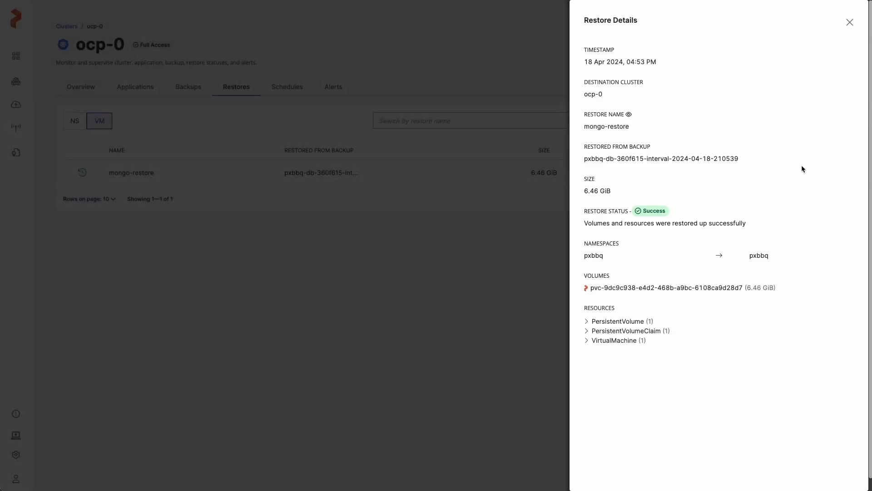
click(586, 321)
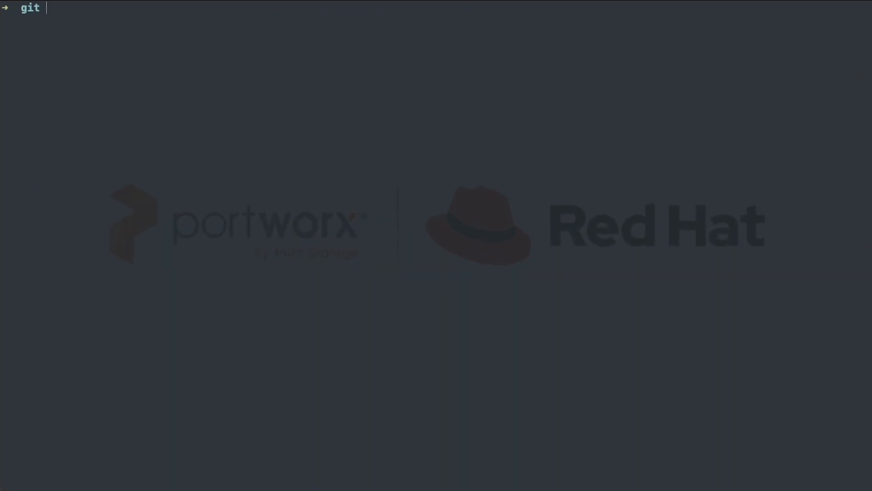
- Switch to the OpenShift console to inspect the restored mongo virtual machine, and check the previous orders on the Portworx BBQ site
text(kubectl get pvc,vmi -n pxbbq)
key(Return)
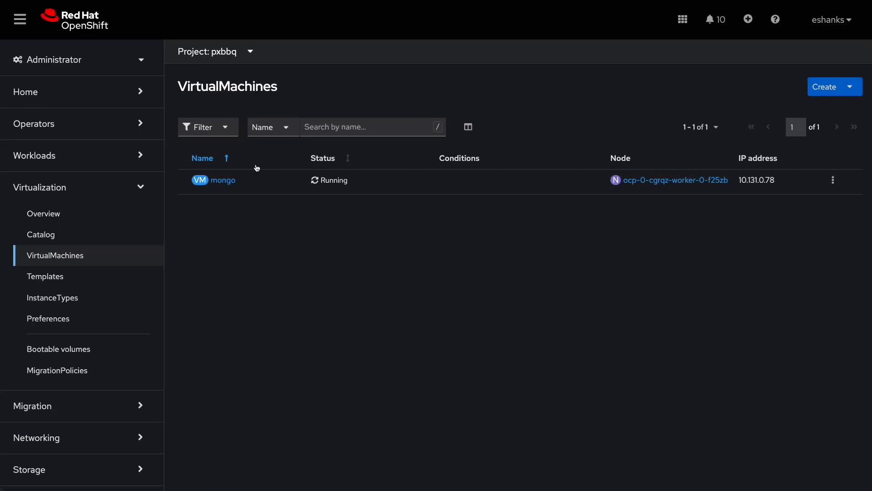
click(224, 180)
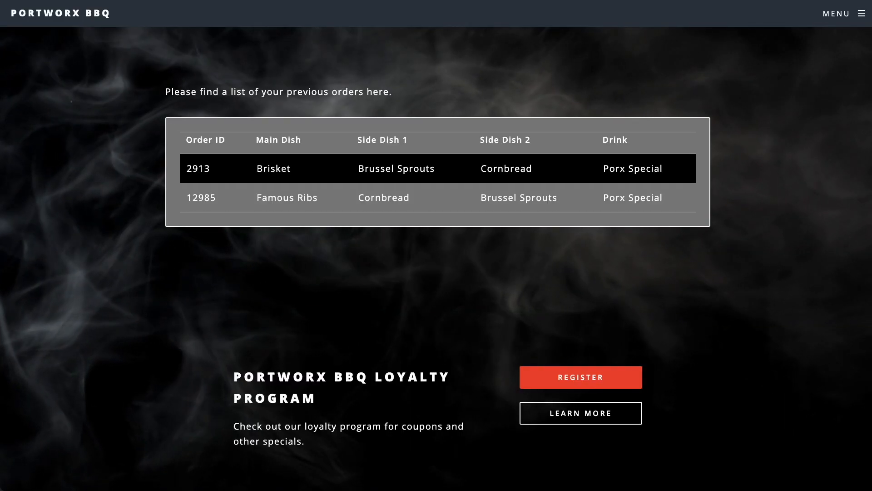
click(862, 14)
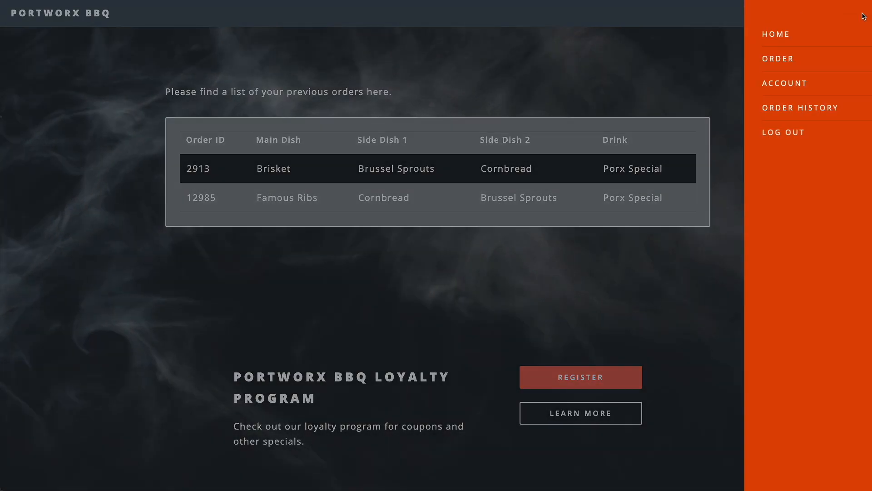